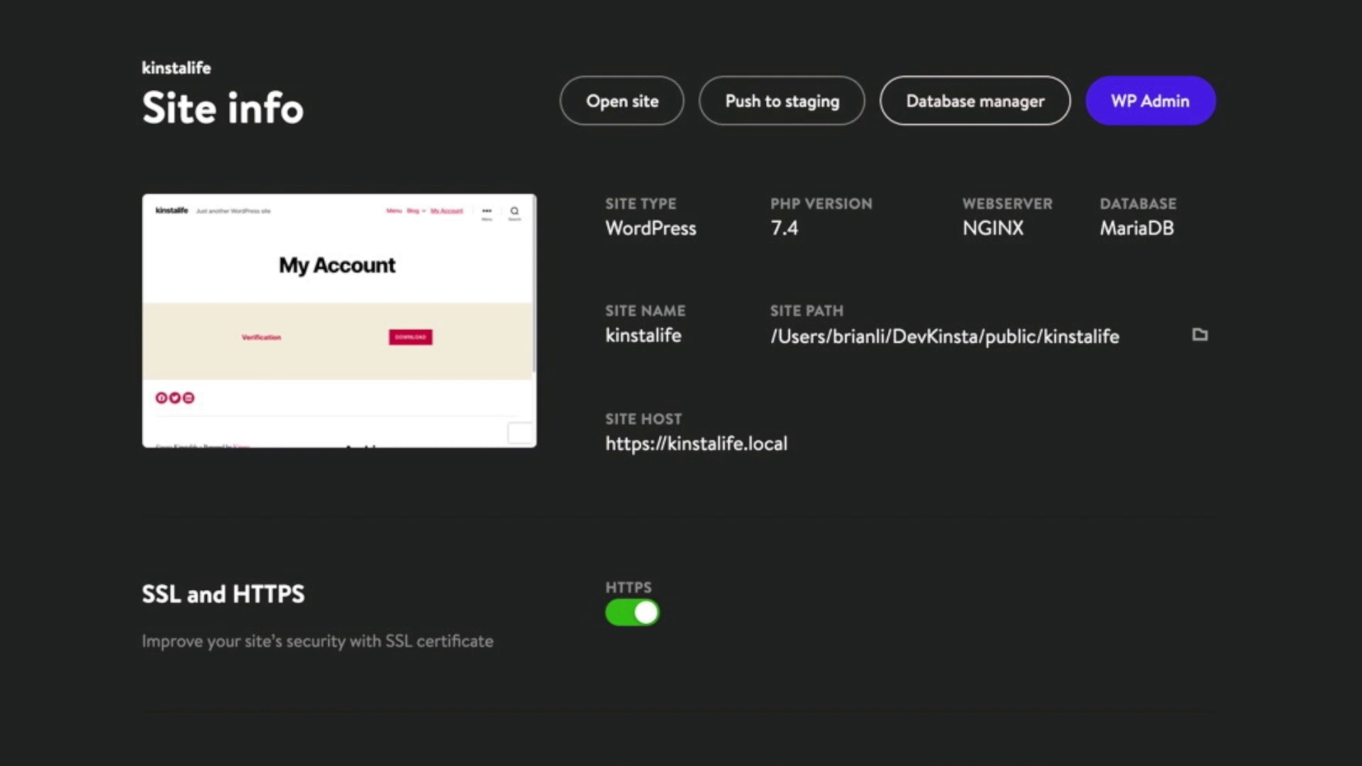
- Open the kinstalife site's database in Adminer from the Site info page
left_click(991, 98)
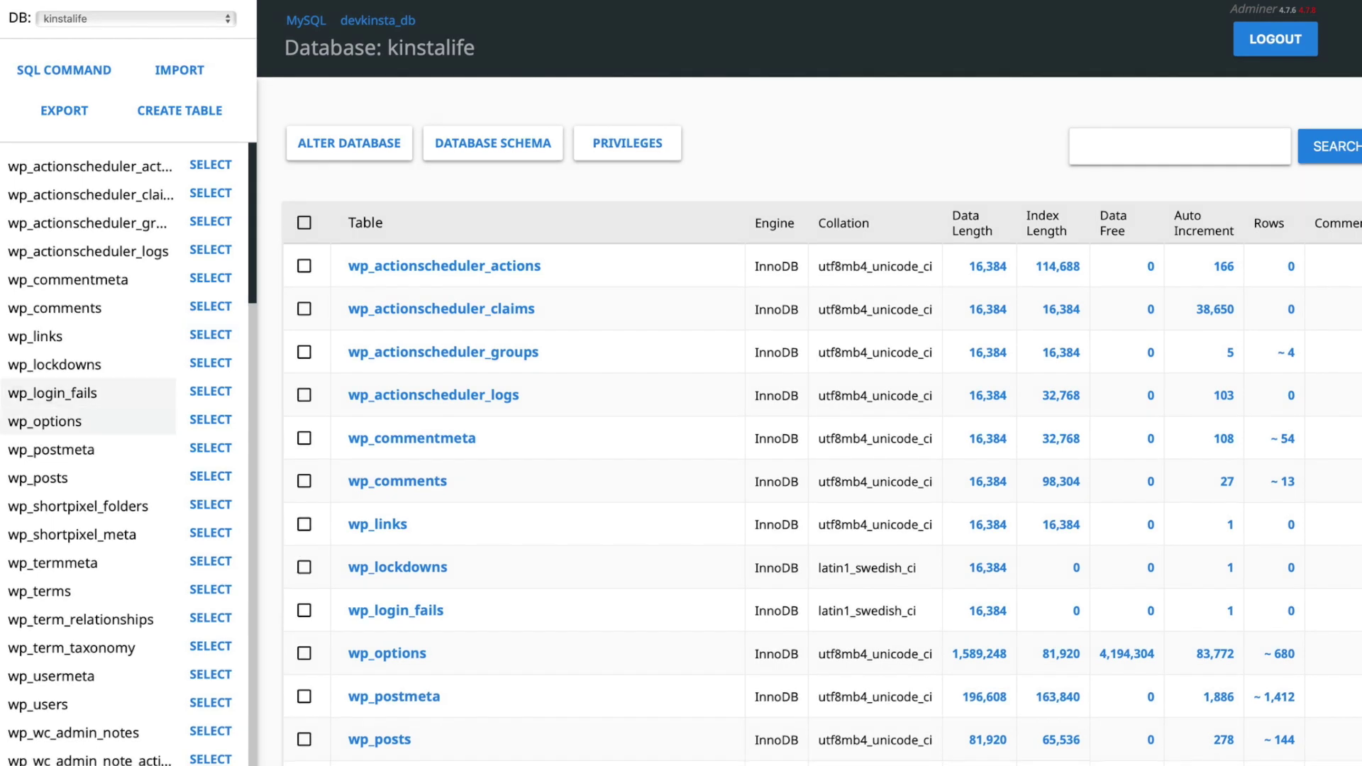
- Display the stored rows of the wp_options table
left_click(71, 422)
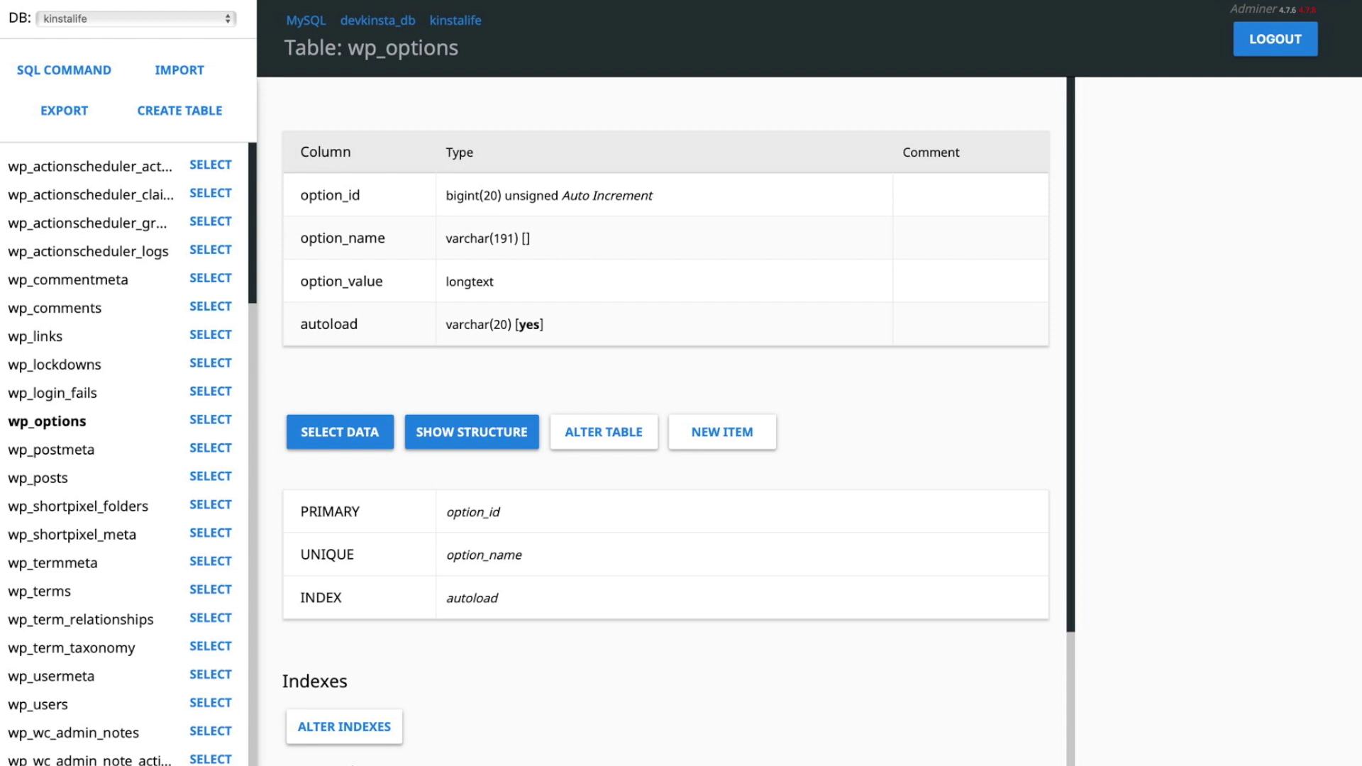
left_click(356, 435)
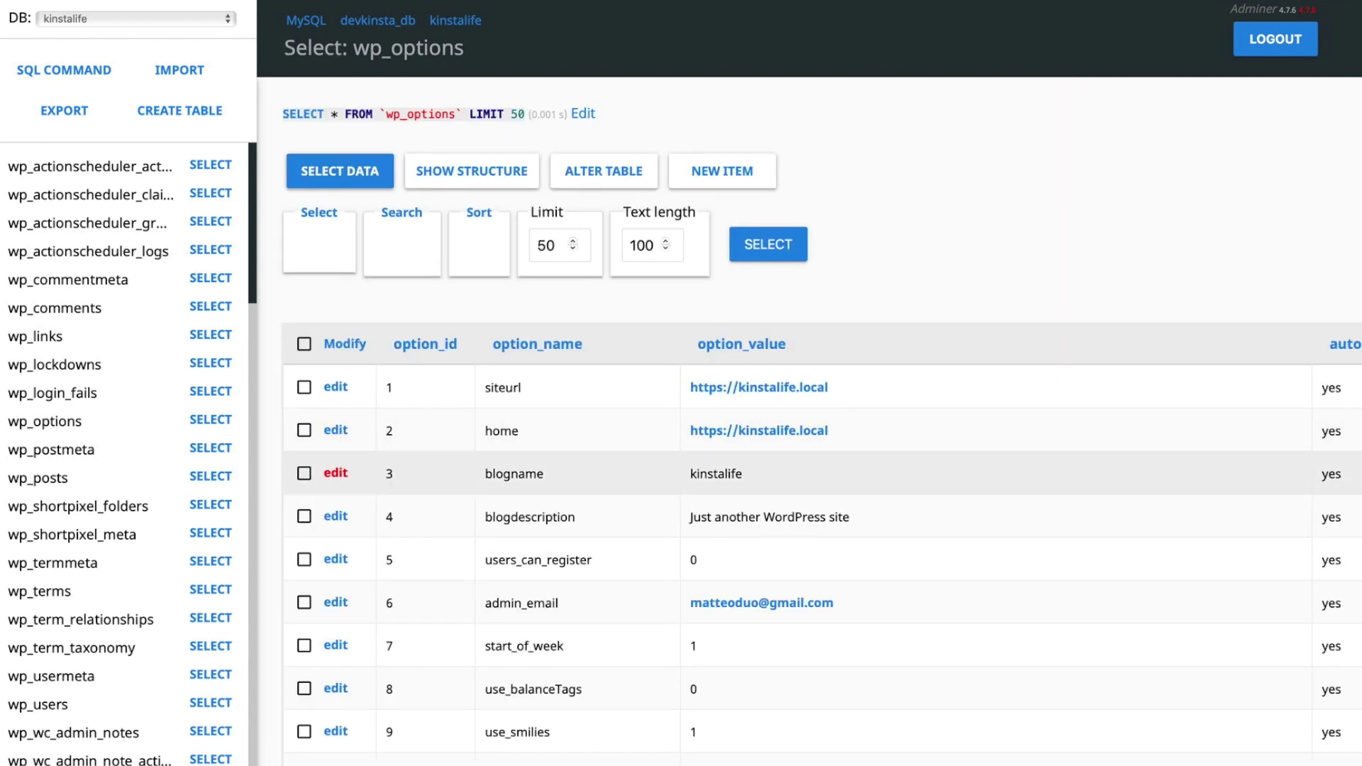
- Change the blogname option value to 'kinstalife is awesome' and save it
left_click(335, 473)
left_click(707, 312)
type("i")
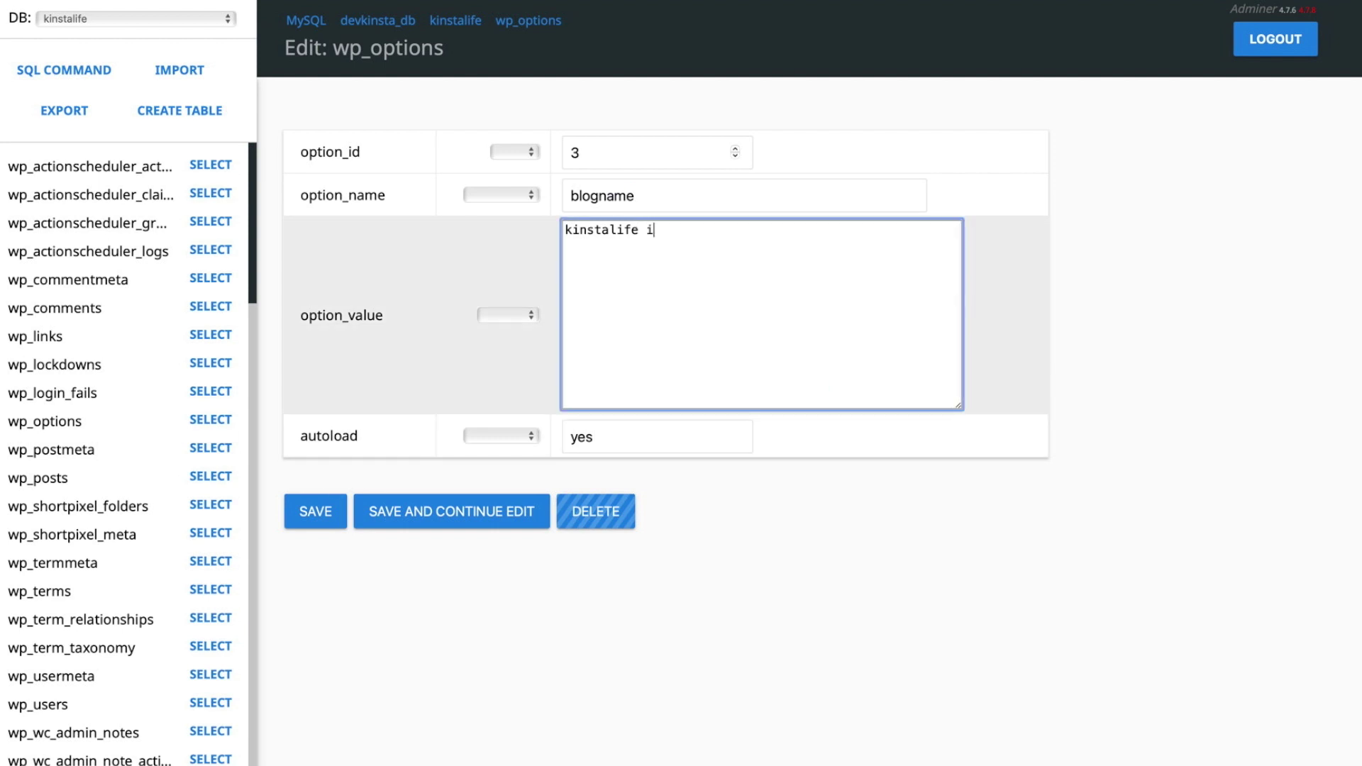
type("s awesome")
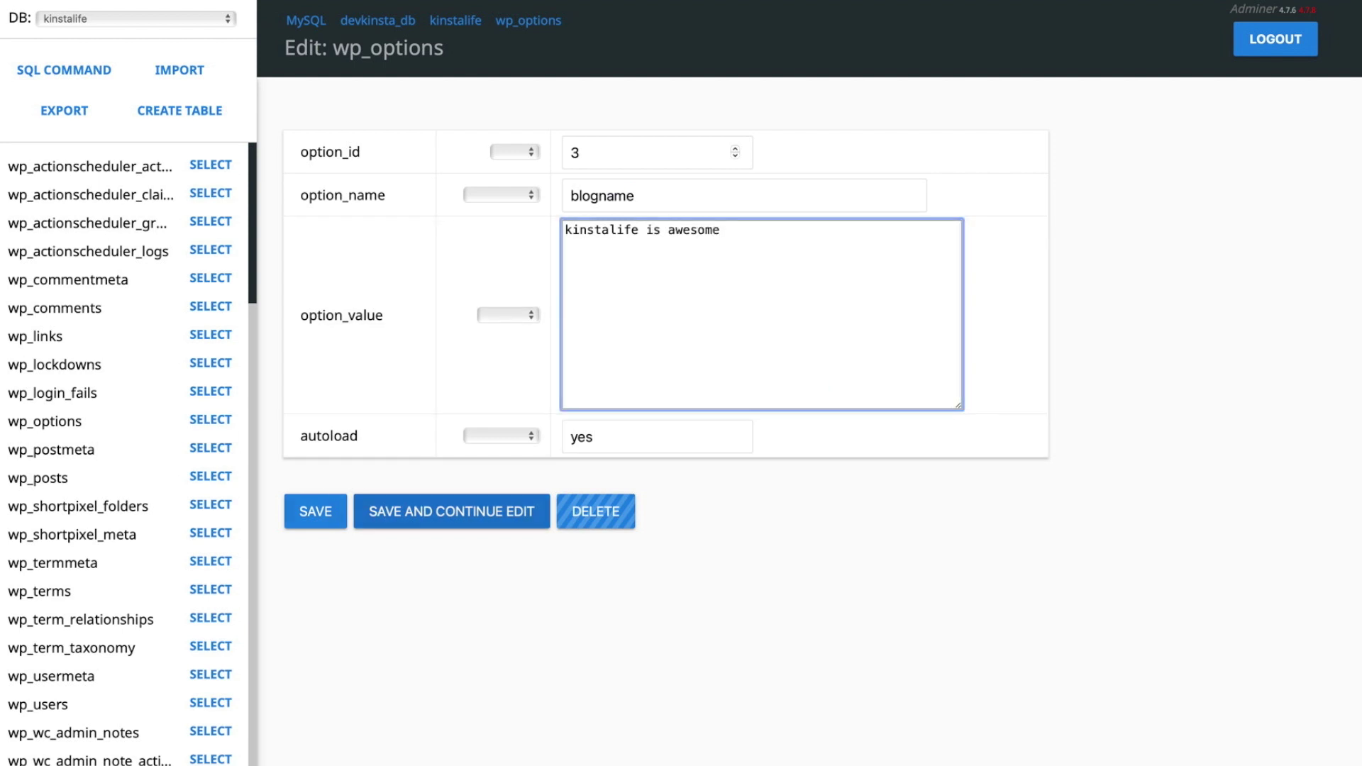
left_click(315, 511)
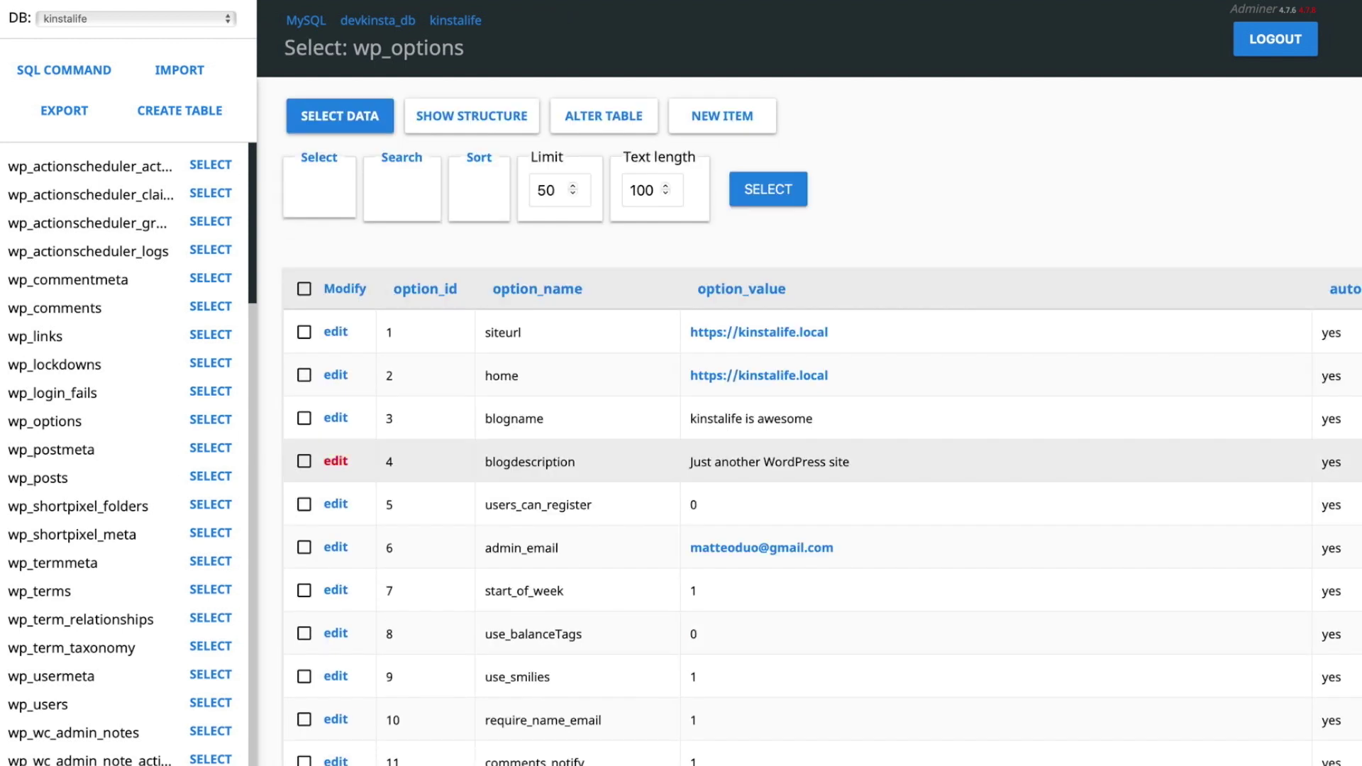
- Replace the blogdescription value with 'Kinsta's awesome WordPress site!'
left_click(336, 461)
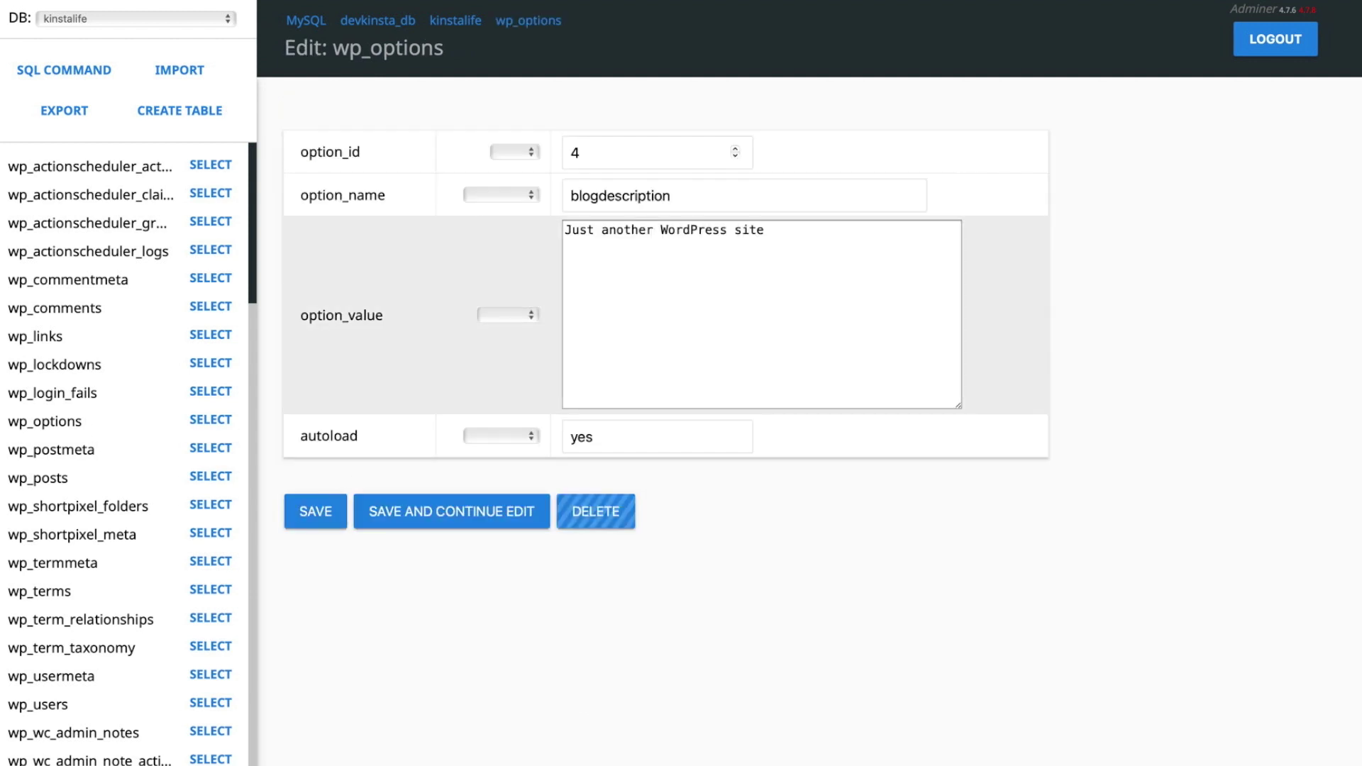
left_click(806, 252)
key("super+a")
type("Kinsta's awesom")
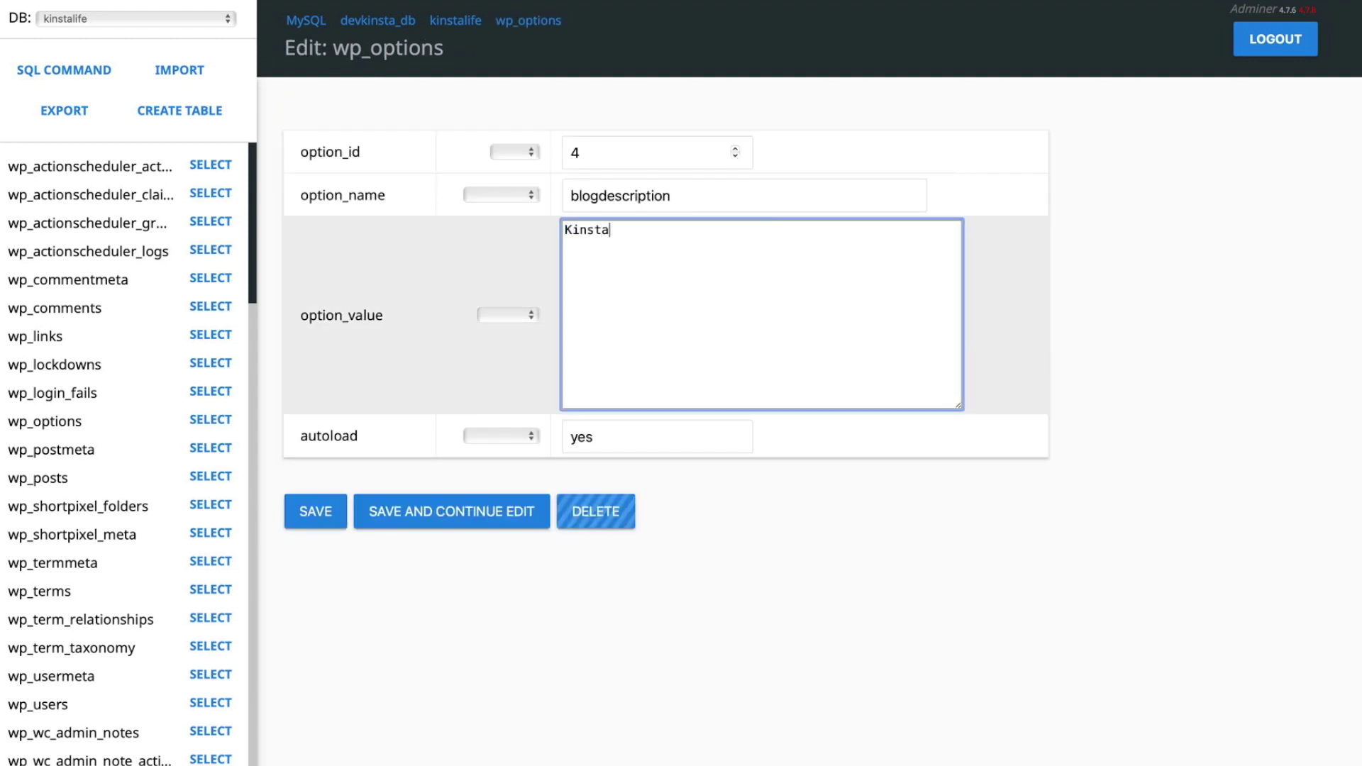
type("e WordPress site!")
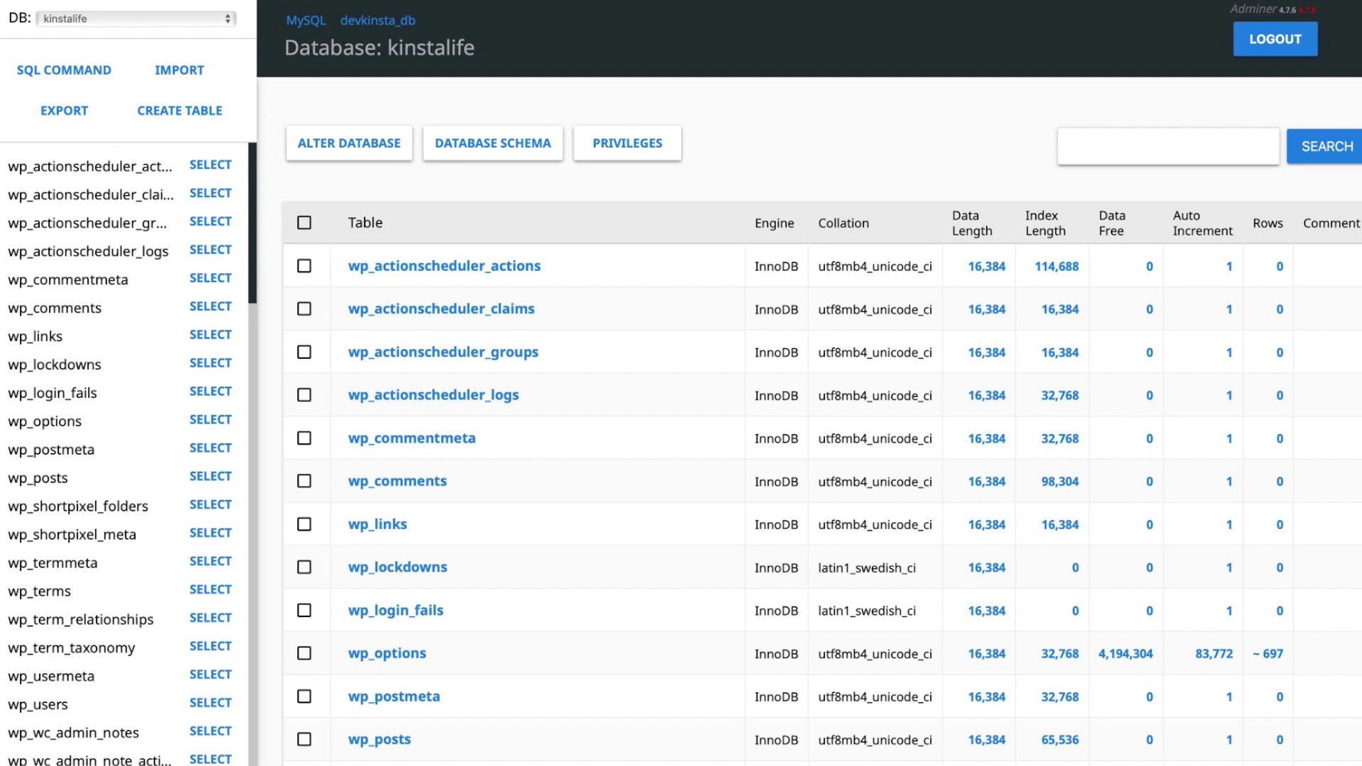
- Select all 86 tables in the kinstalife database and drop them, confirming the prompt
left_click(304, 222)
scroll(816, 426, "down", 20)
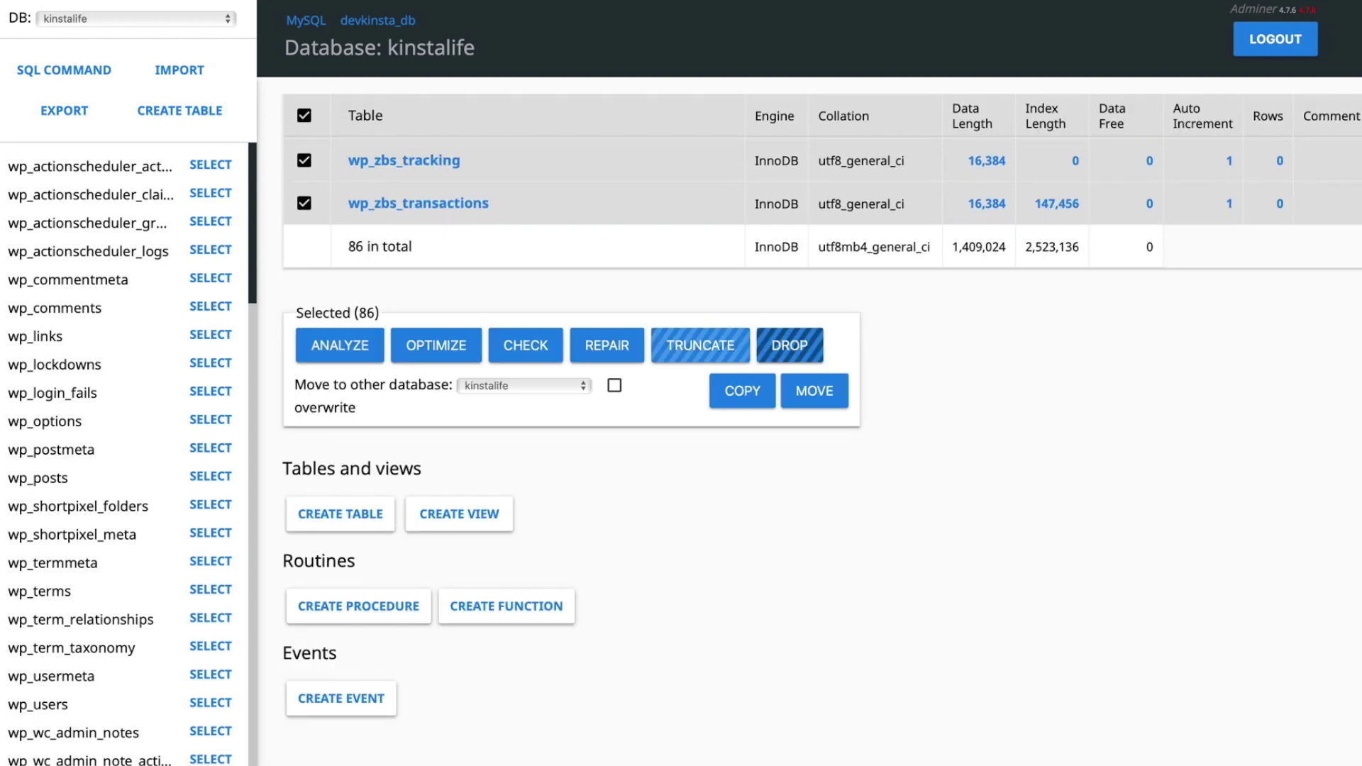
left_click(790, 345)
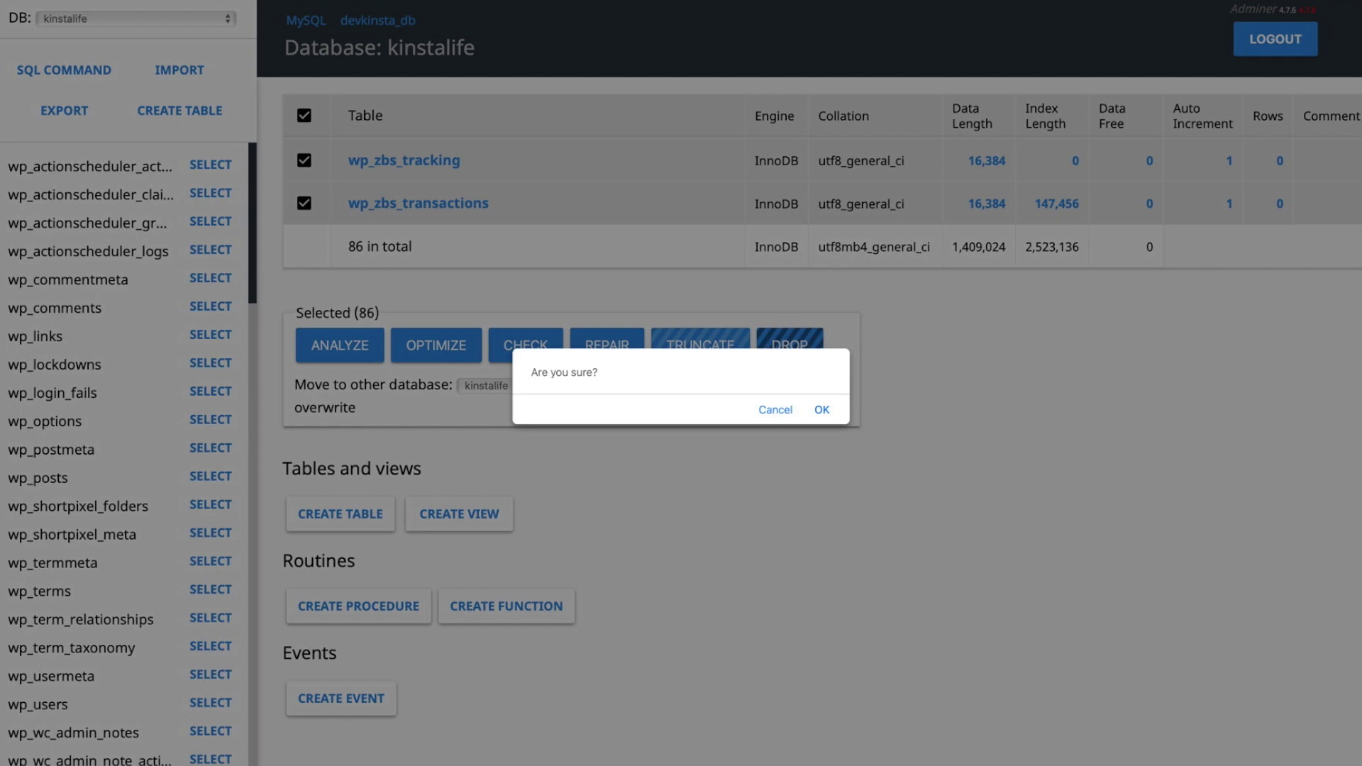
left_click(821, 410)
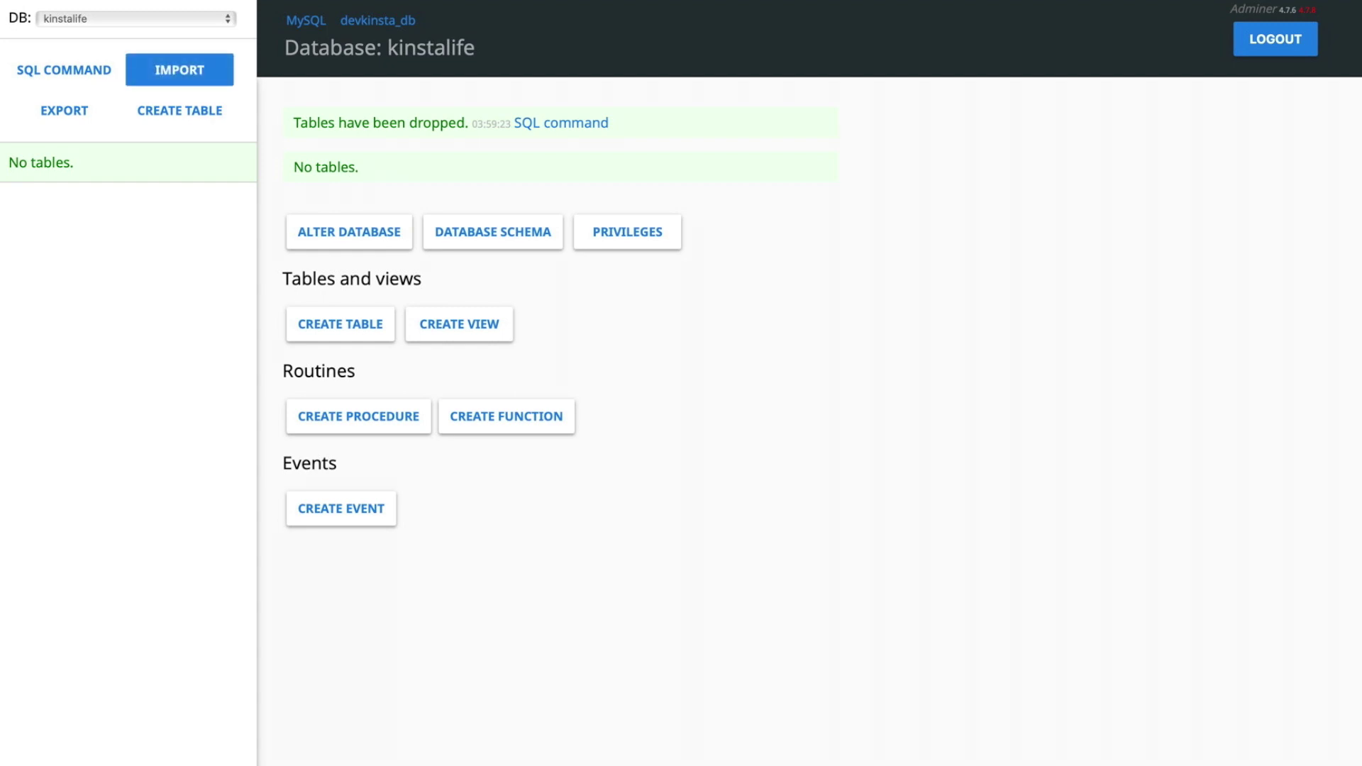
- Import the kinstalife.sql.gz backup to restore the database tables
left_click(179, 70)
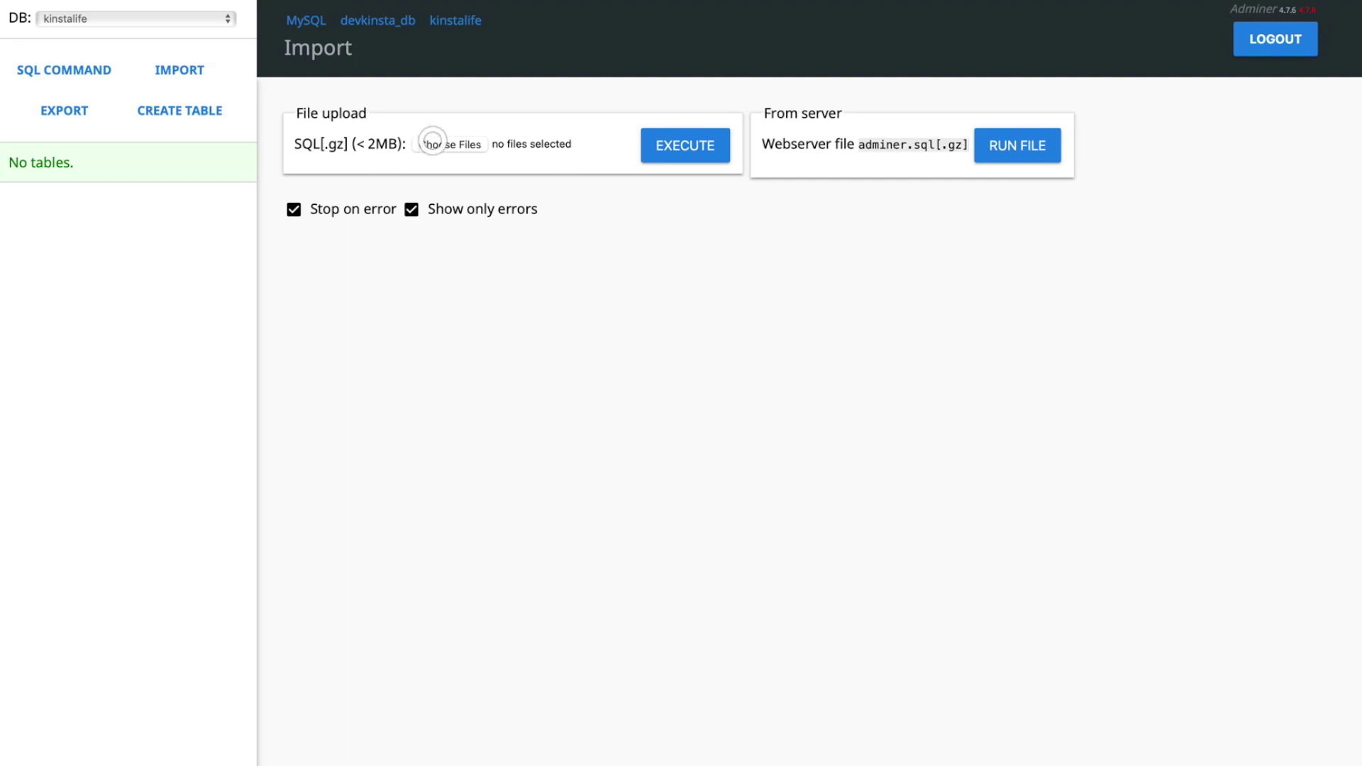
left_click(435, 142)
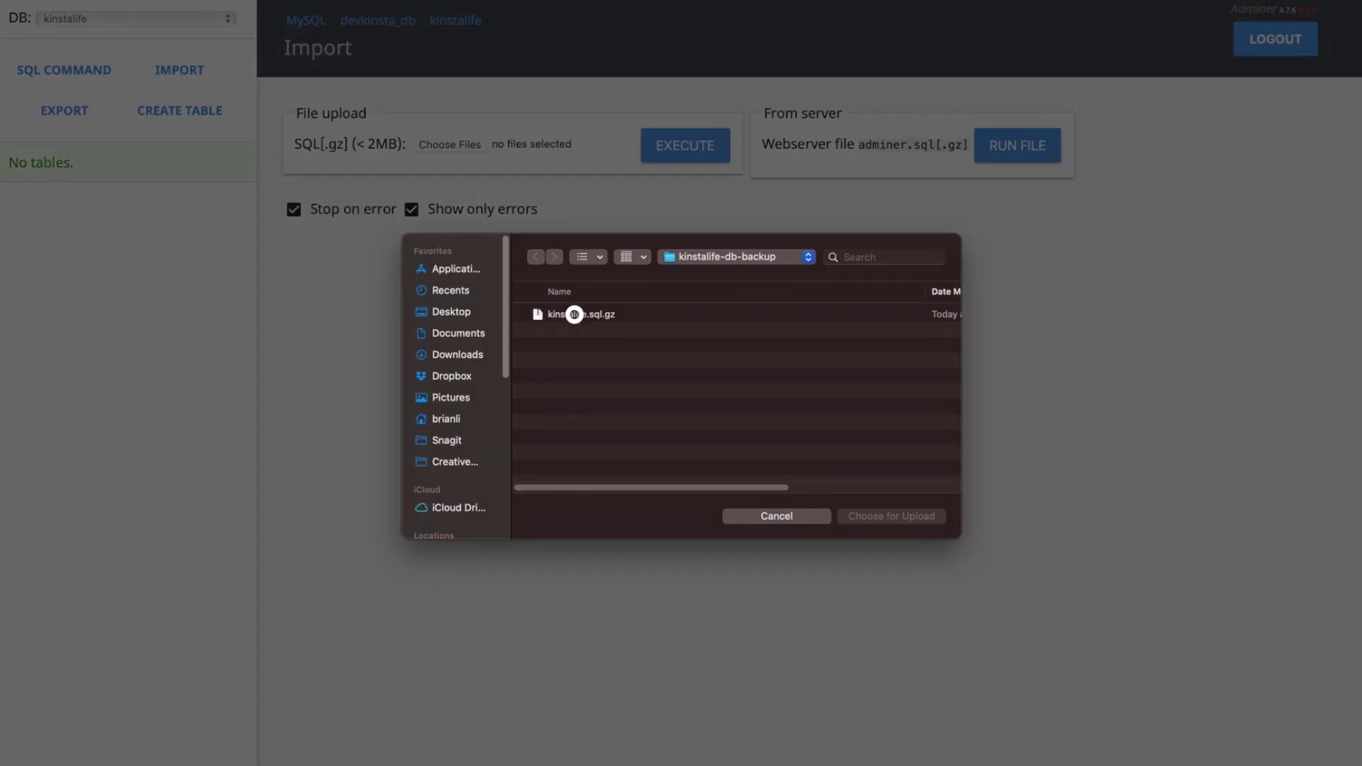
left_click(575, 314)
left_click(874, 517)
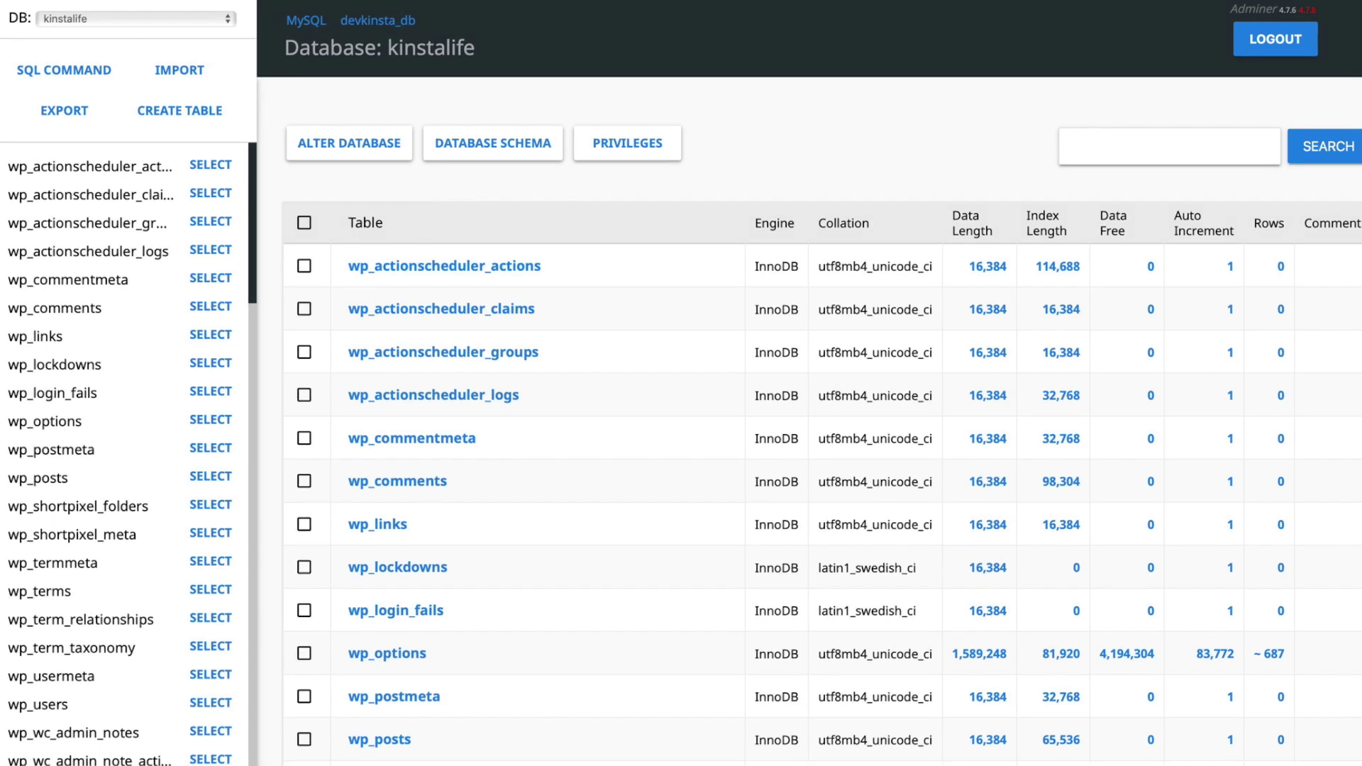
- Export the kinstalife database as a gzip-compressed SQL dump
left_click(64, 110)
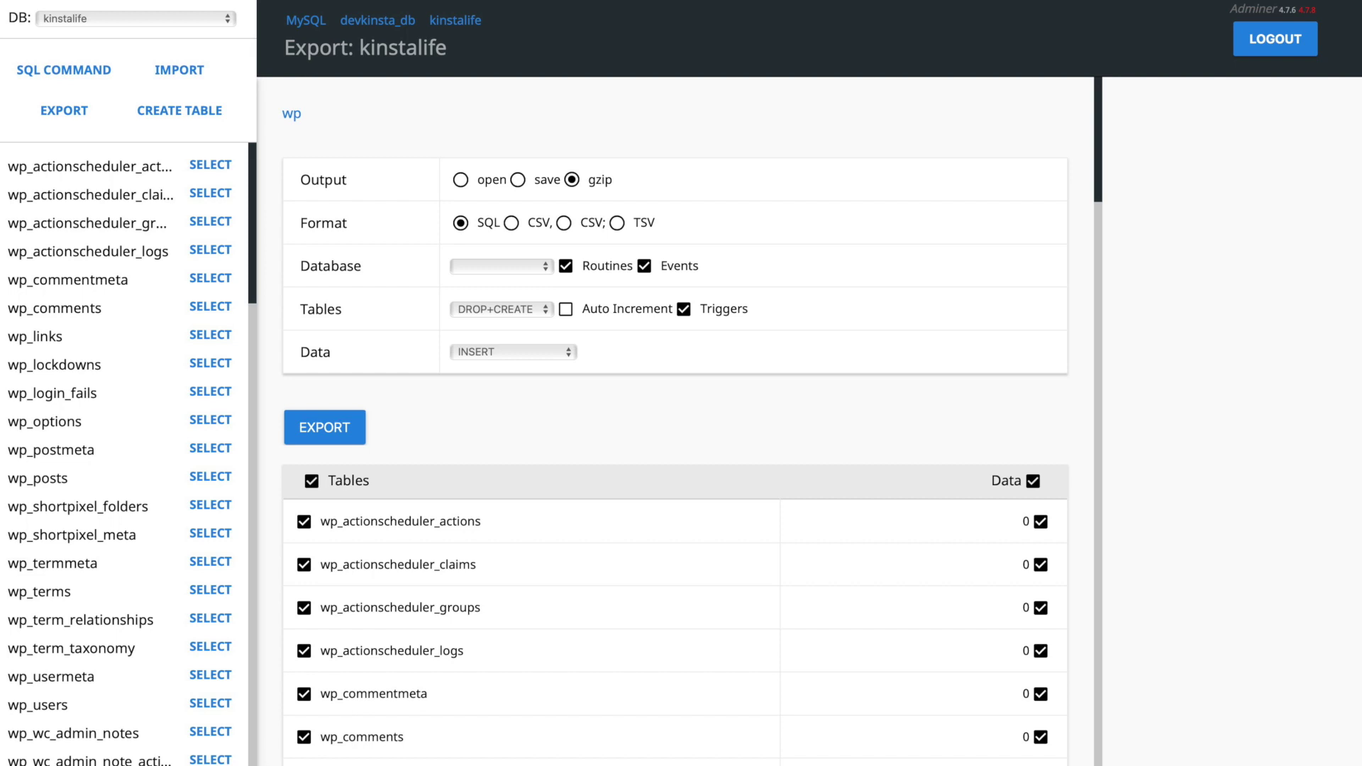
left_click(351, 434)
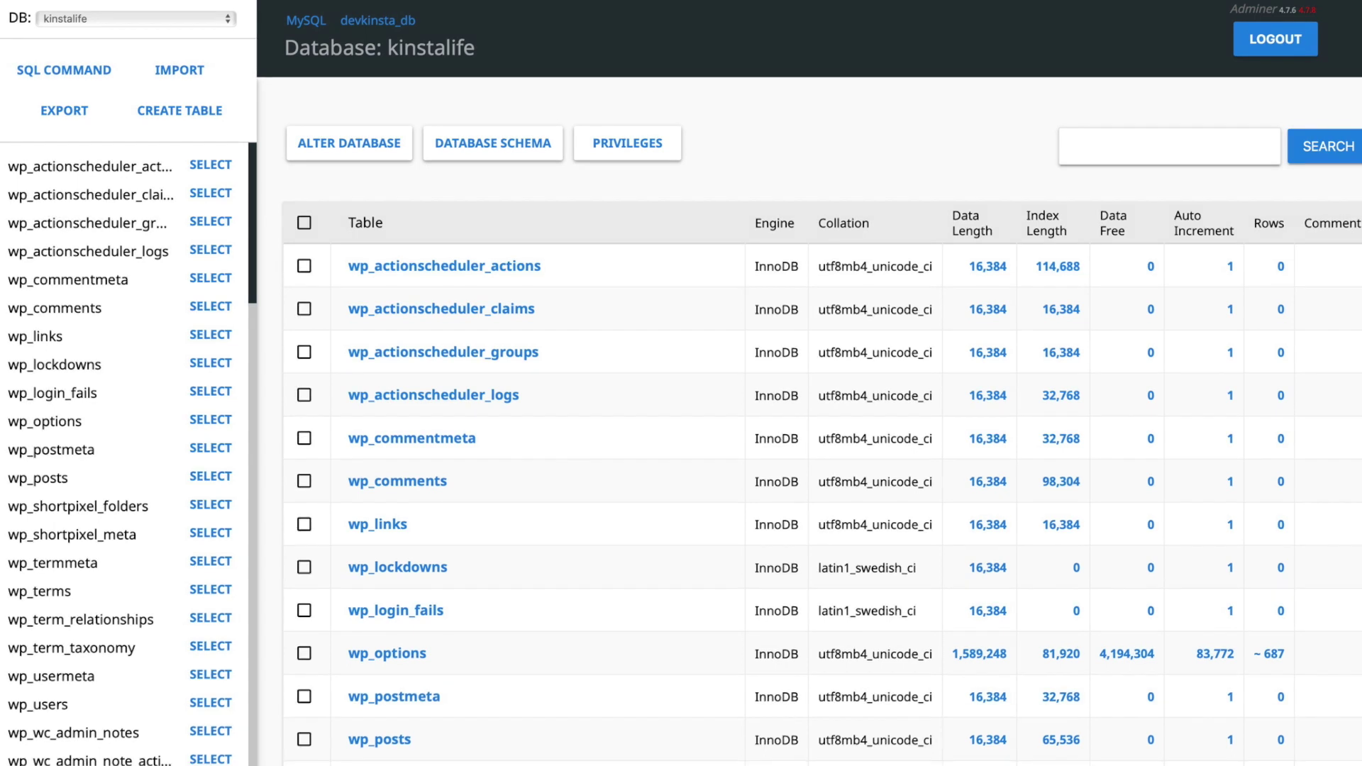
- Run the pasted SQL query reporting autoloaded wp_options size, count and ten largest options
left_click(40, 67)
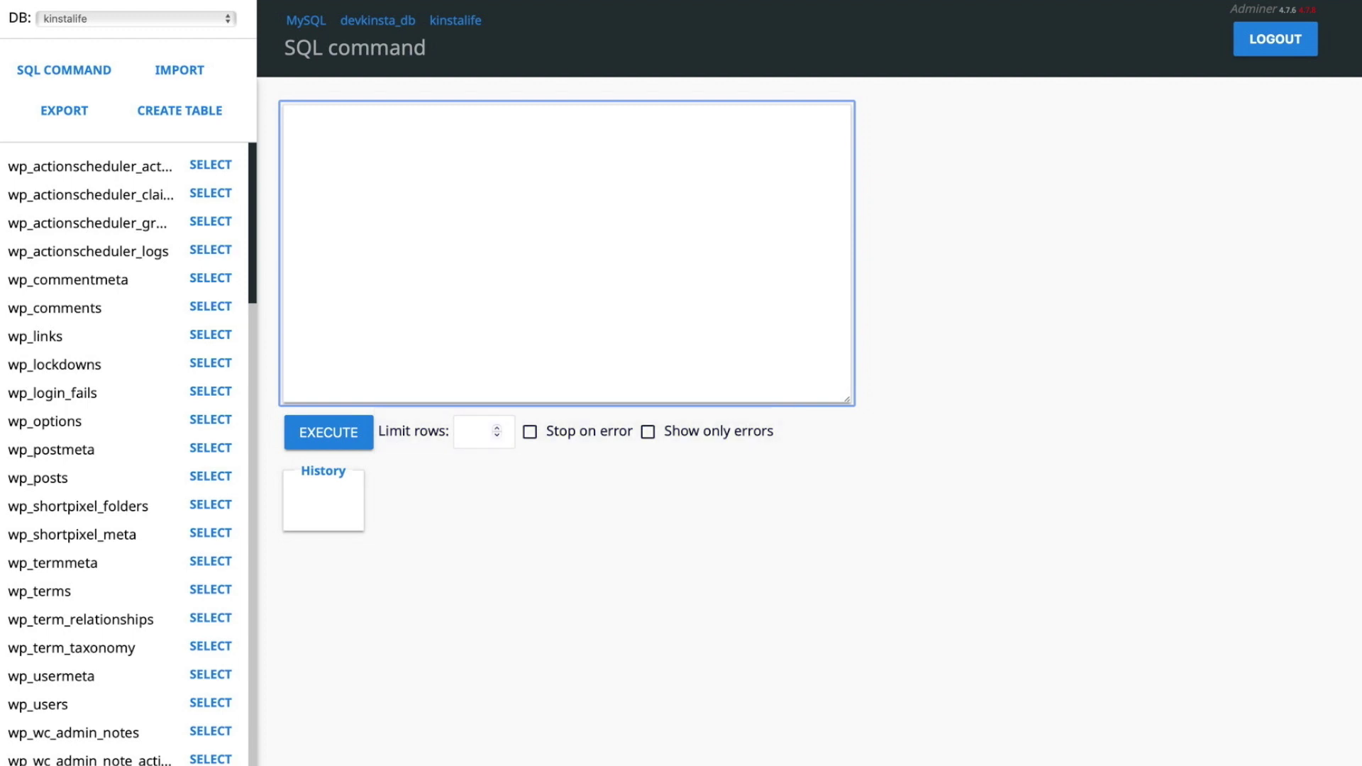
type("SELECT 'autoloaded data in KiB' as name, ROUND(SUM(LENGTH(option_value))/ 1024) as value FROM wp_options WHERE autoload='yes' UNION SELECT 'autoloaded data count', count(*) FROM wp_options WHERE autoload='yes' UNION (SELECT option_name, length(option_value) FROM wp_options WHERE autoload='yes' ORDER BY length(option_value) DESC LIMIT 10)")
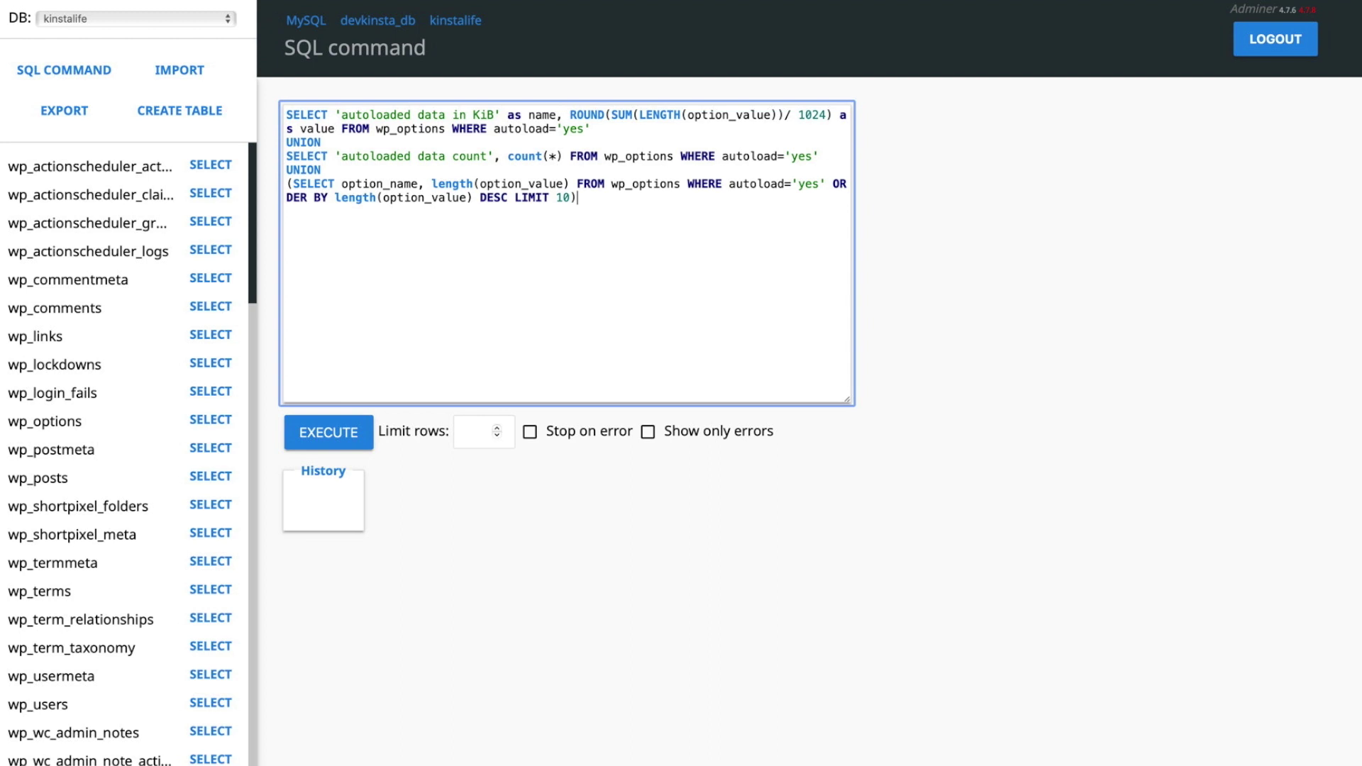
left_click(323, 431)
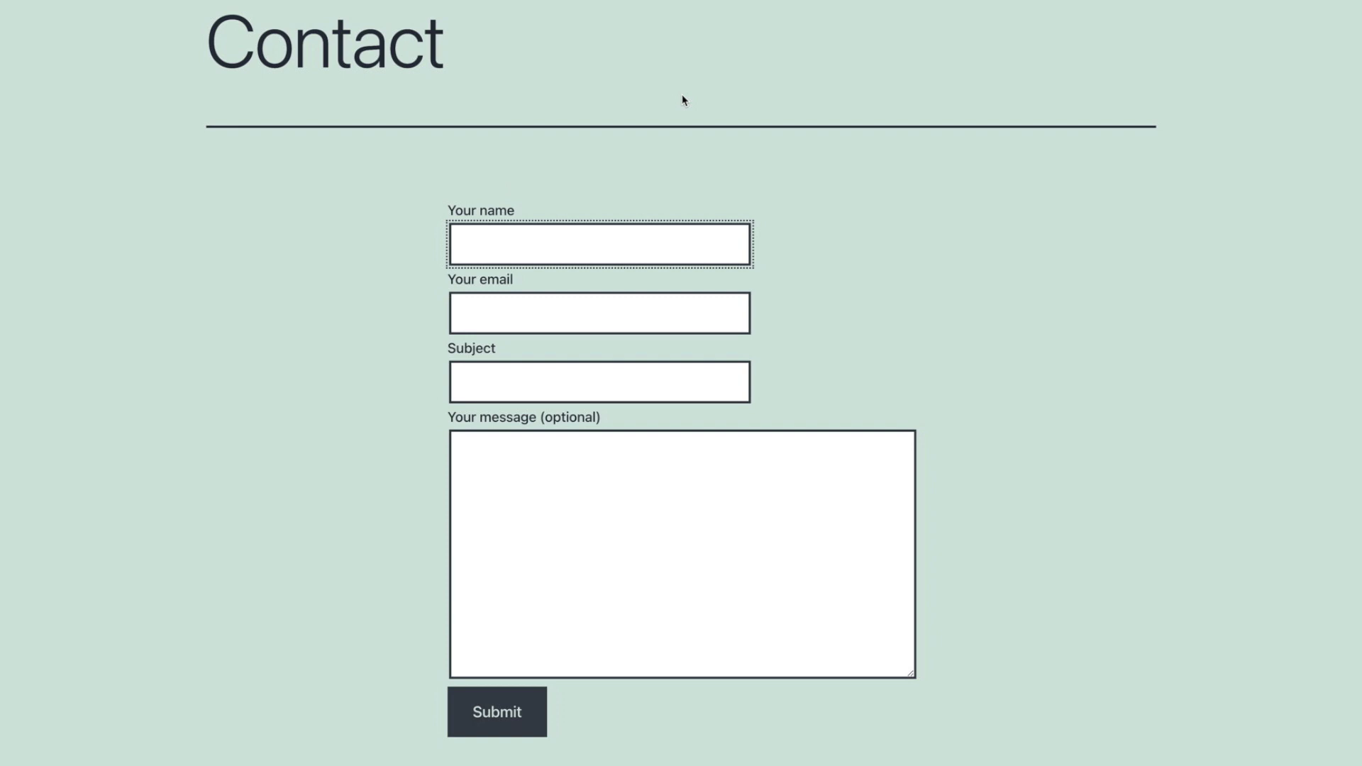
- Submit the contact form with a name, e-mail, subject 'Hello!' and a service pricing inquiry
key("Tab")
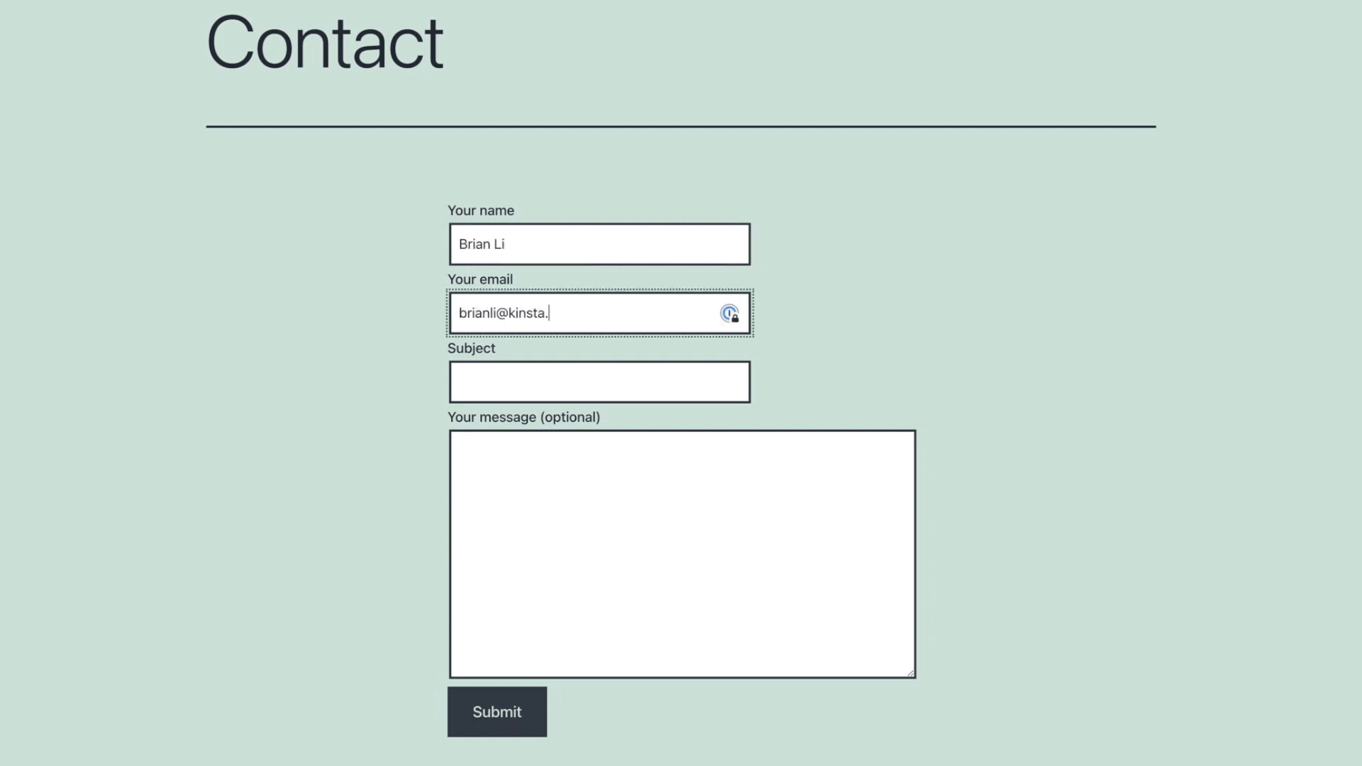
key("Tab")
type("Hello!")
key("Tab")
type("Hello, I'm interested in purchasing your service. Can you provide me with more information on pricing?")
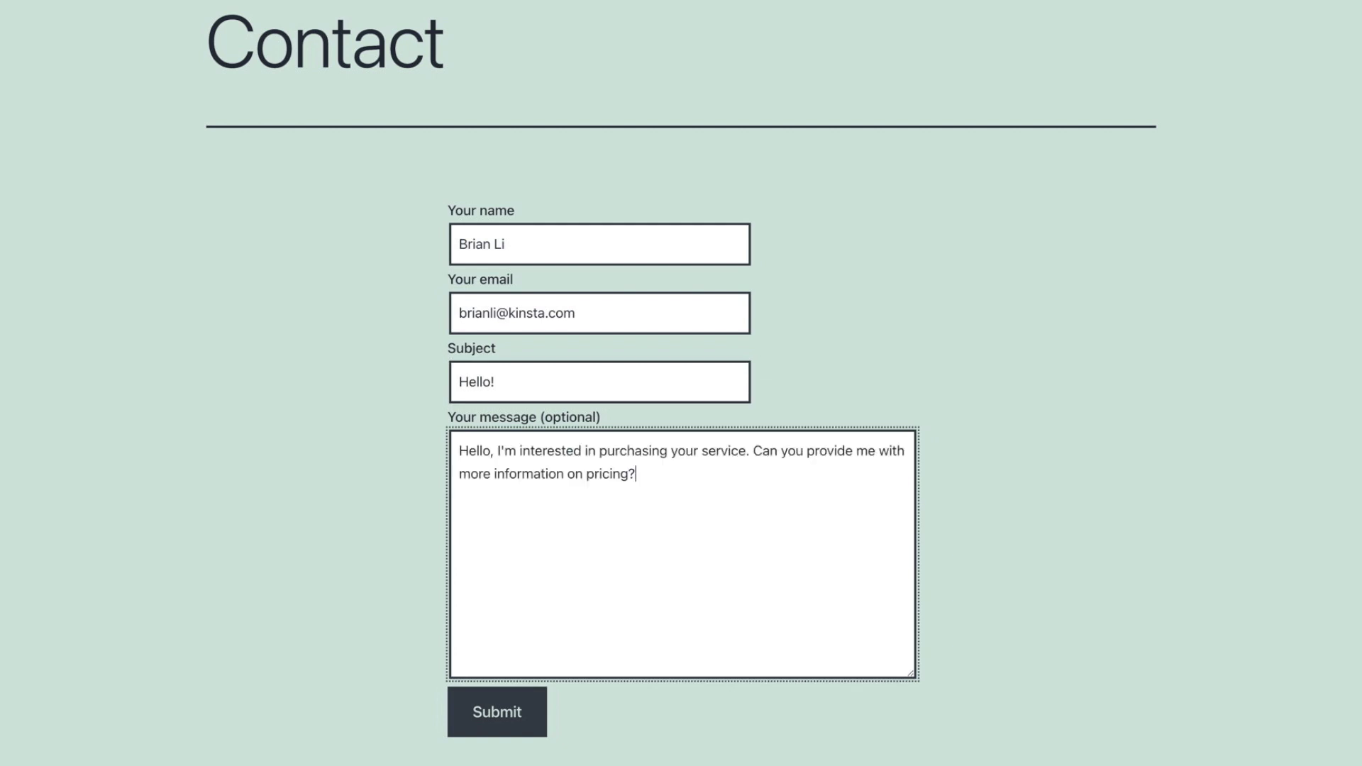
left_click(505, 708)
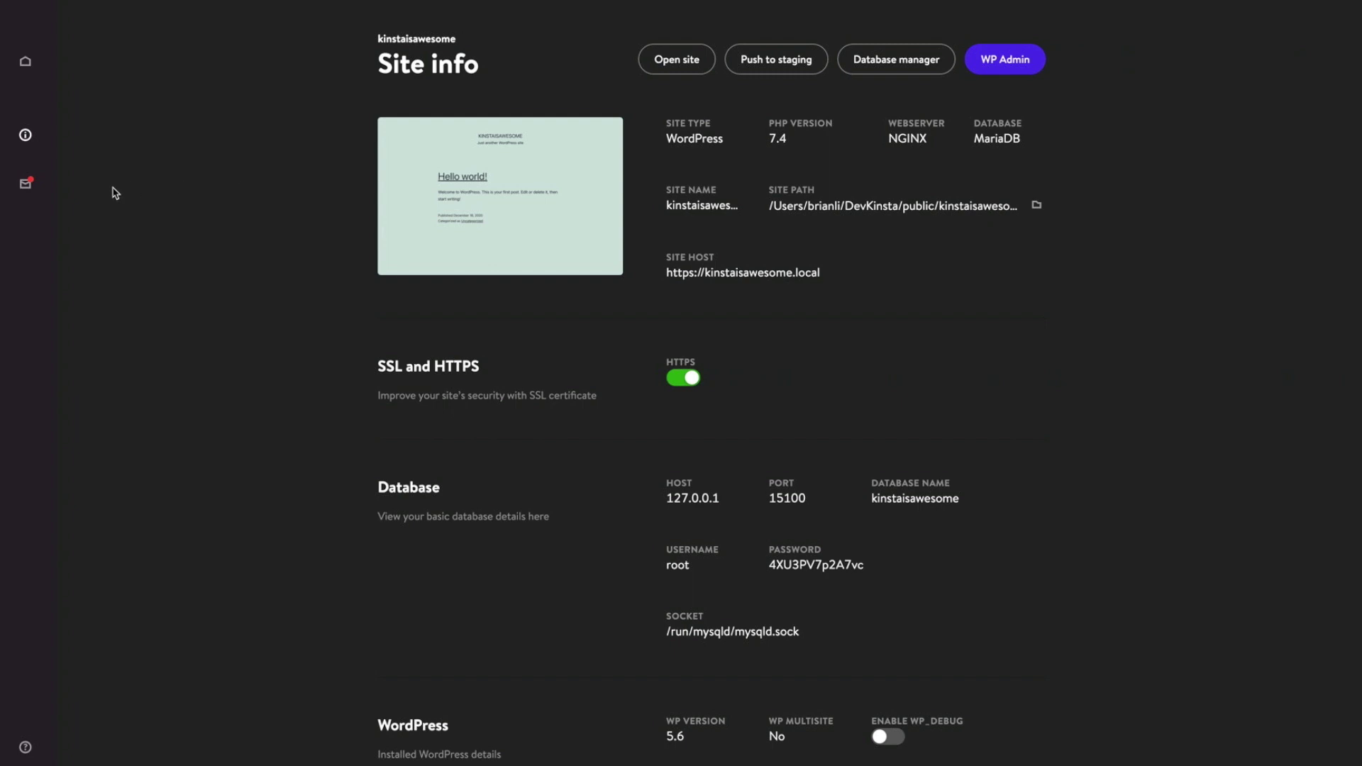
- Open the 'Hello!' contact-form email in the DevKinsta inbox and view its raw source
left_click(23, 186)
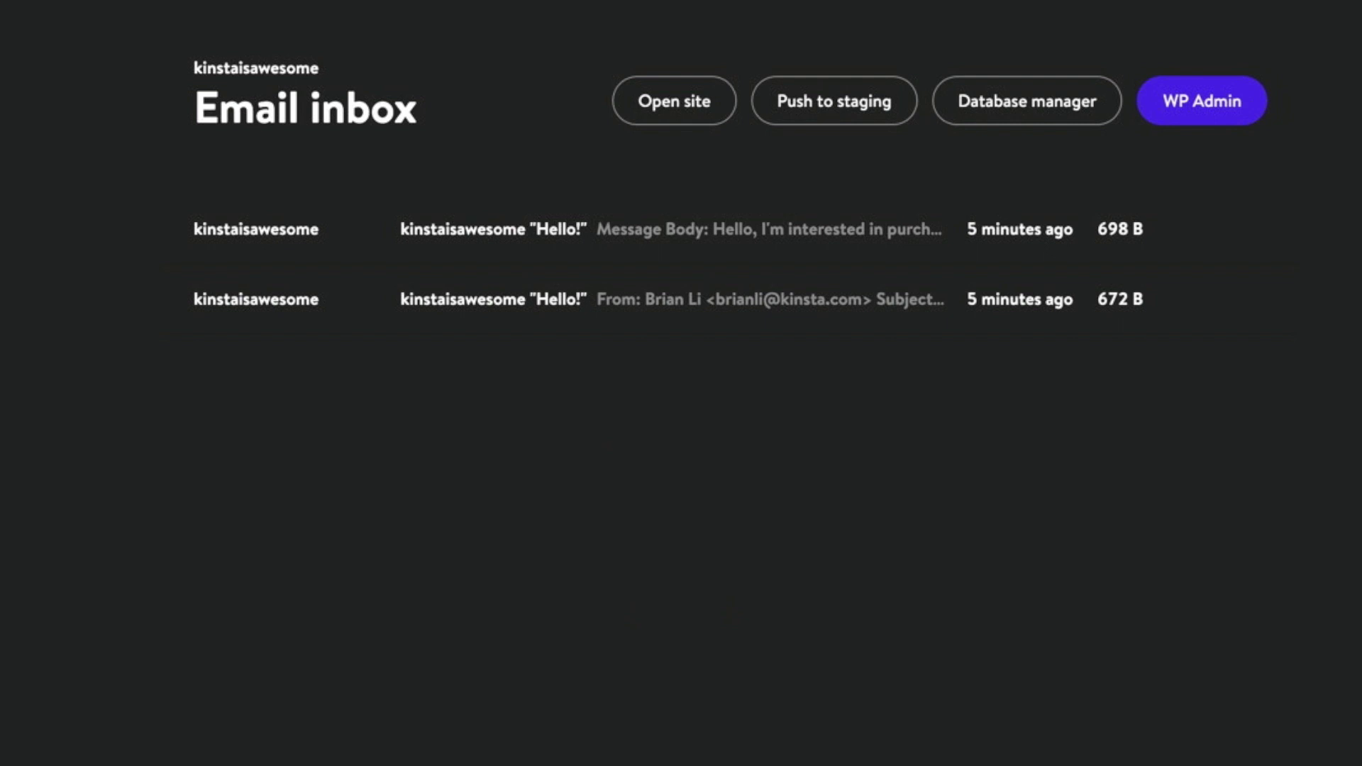
left_click(435, 228)
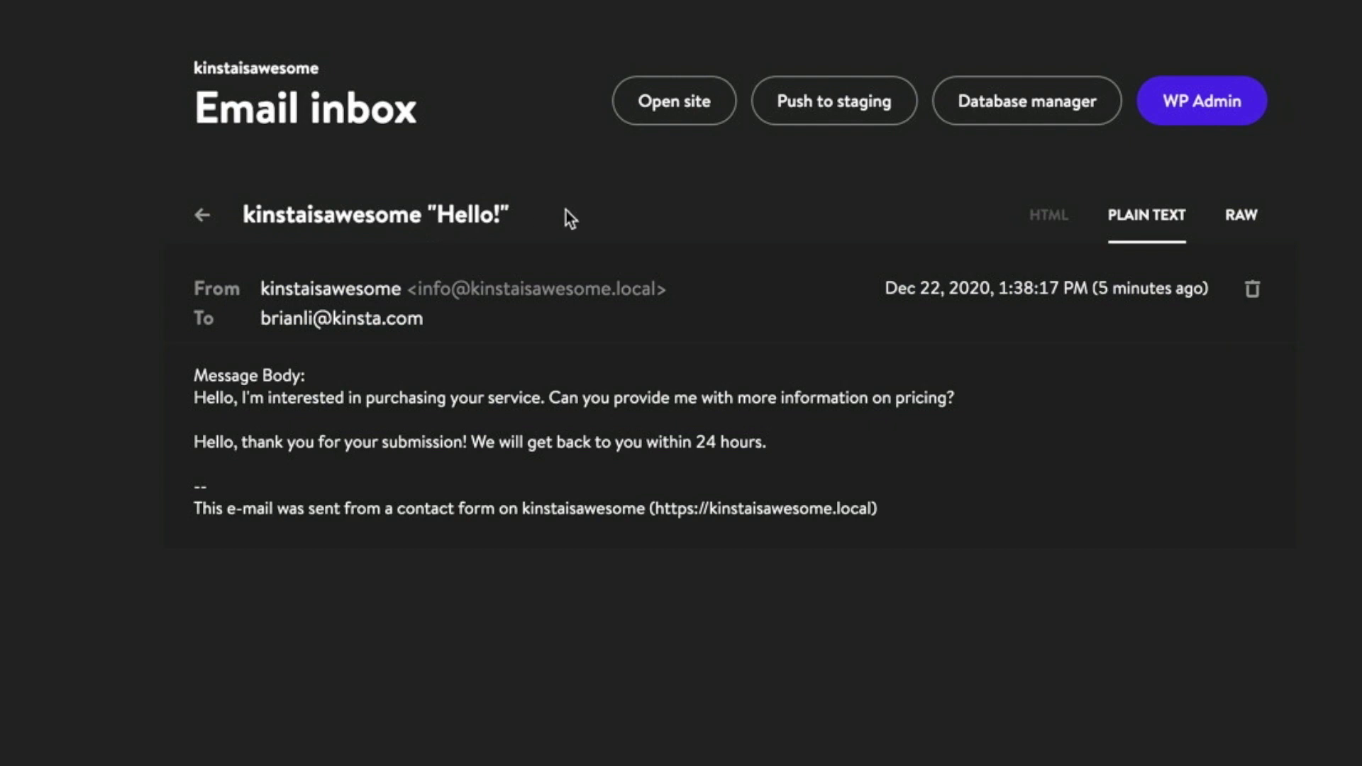
left_click(1241, 216)
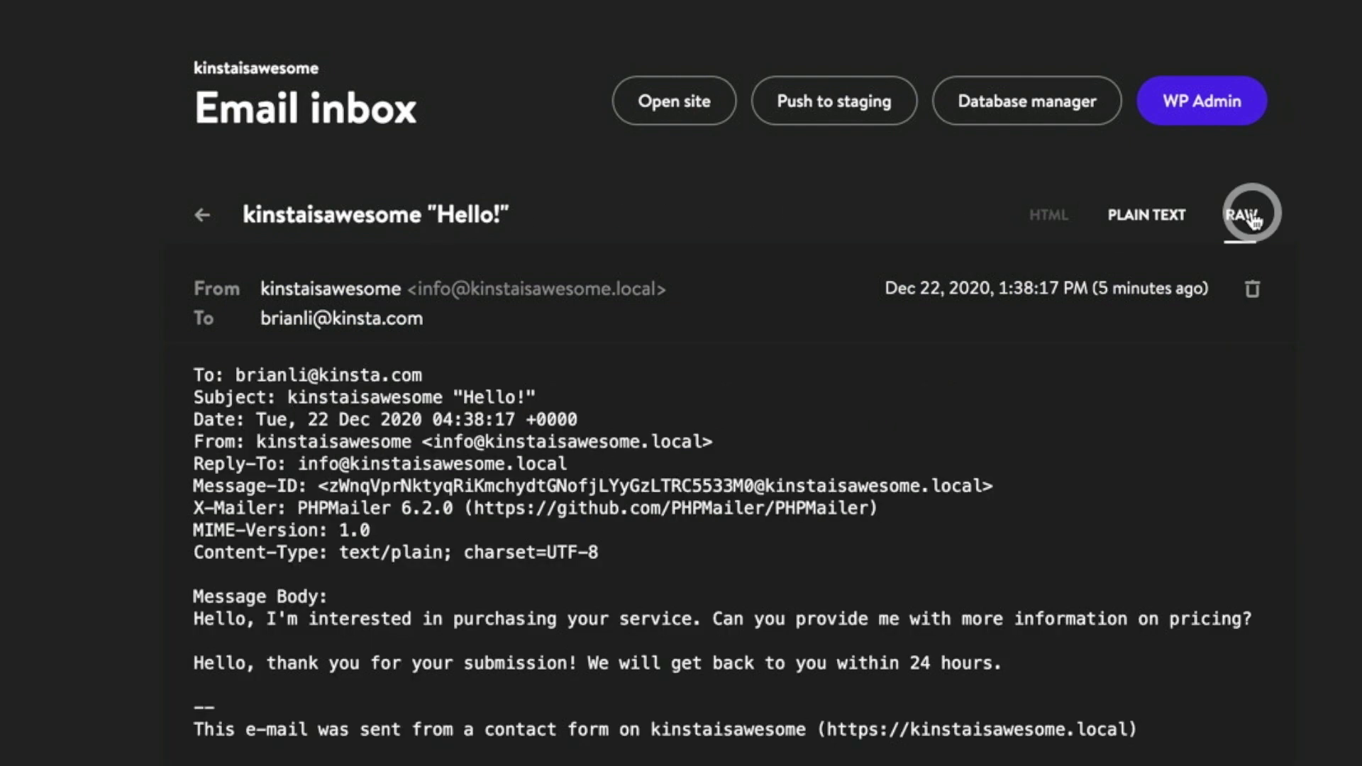